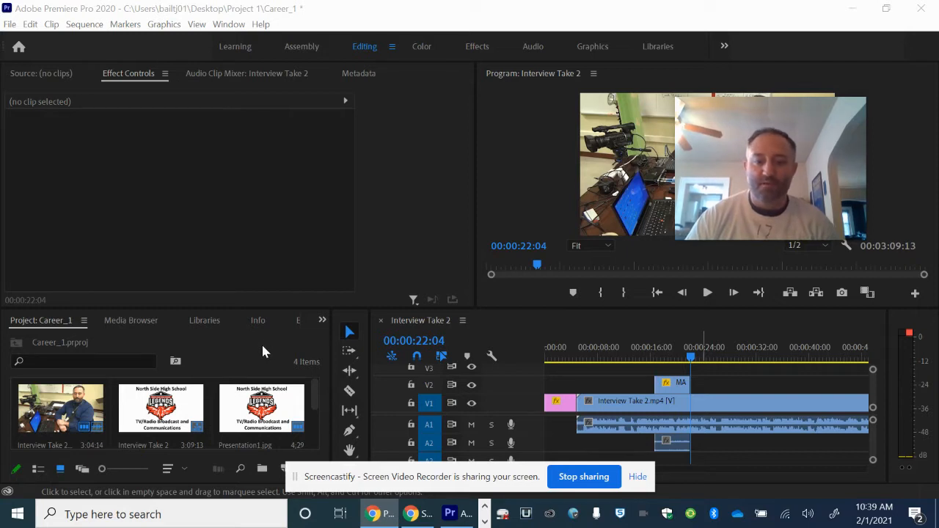
# Import the class 3 picture from the Images folder into the project
pyautogui.rightClick(259, 356)
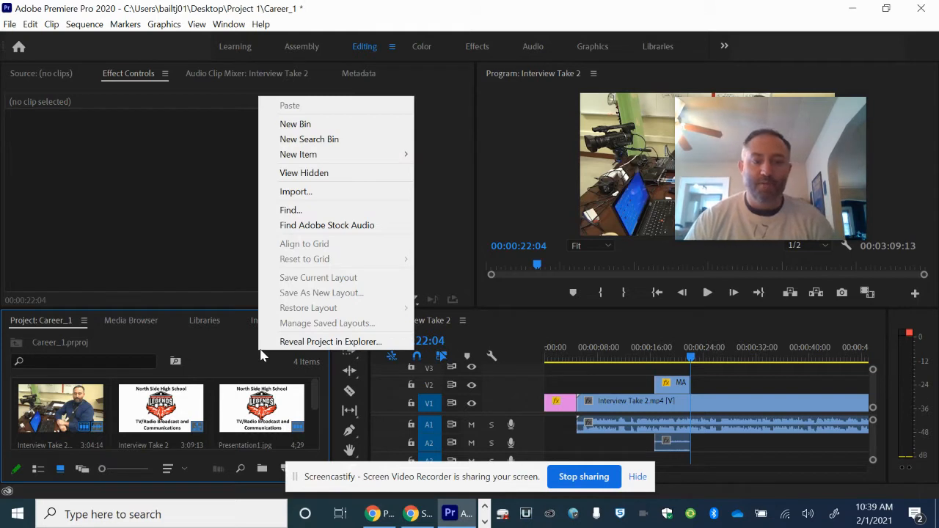
pyautogui.click(296, 192)
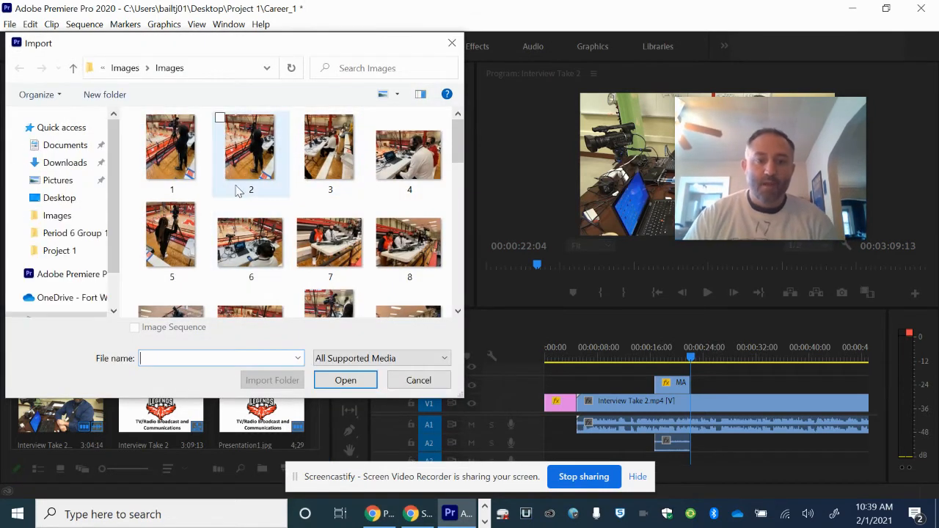
pyautogui.scroll(-6, 308, 209)
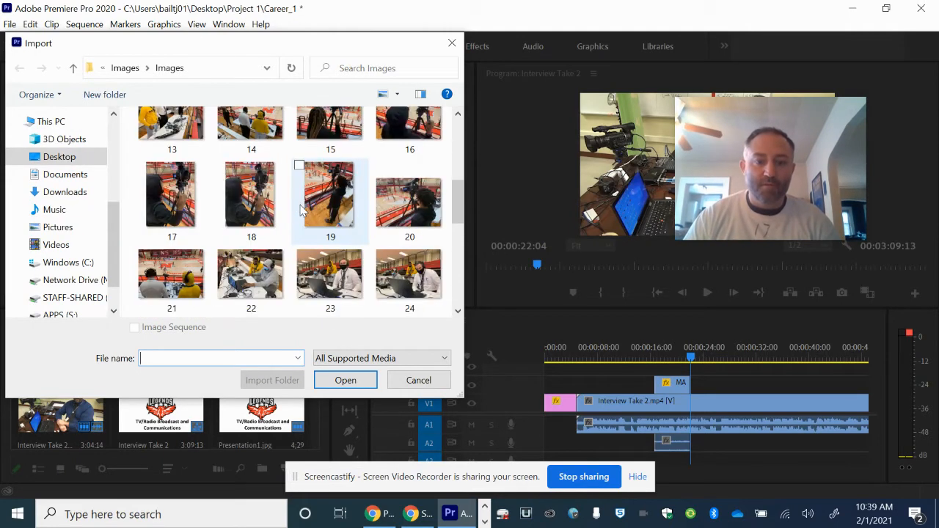
pyautogui.scroll(-1, 299, 217)
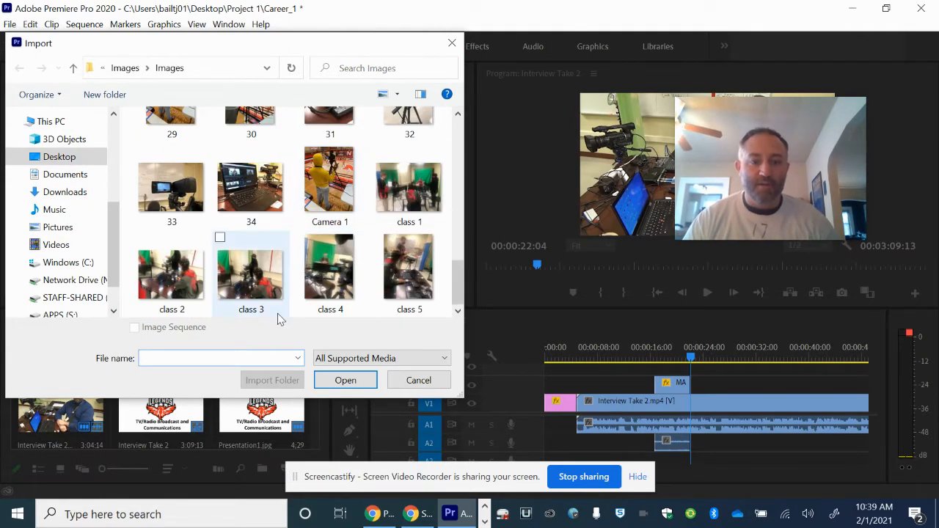
pyautogui.click(264, 276)
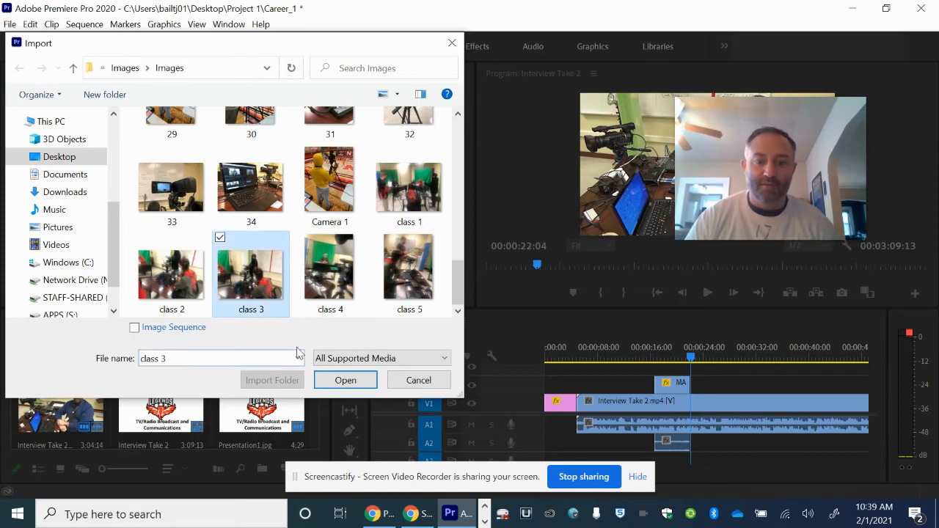
pyautogui.click(348, 382)
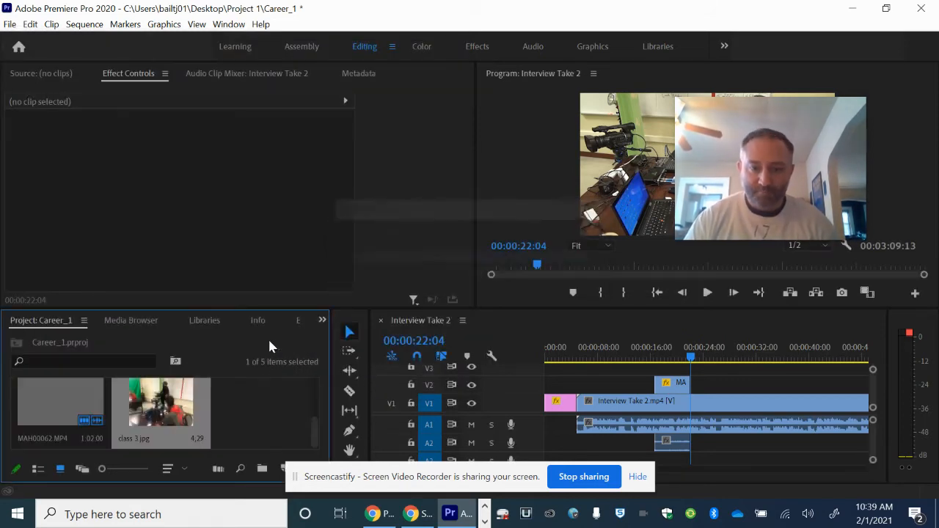
pyautogui.click(269, 416)
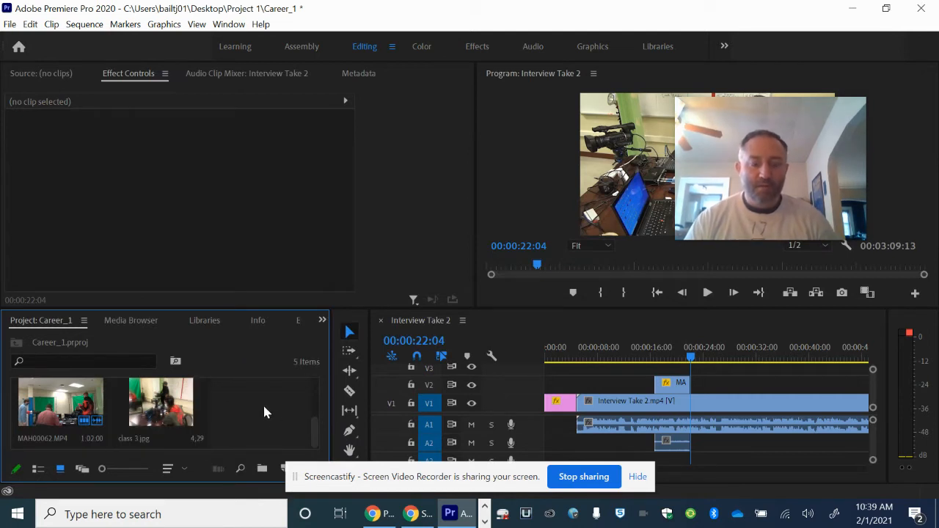
# Mute audio track A2 and move the playhead to about 00:00:21:09, within the MAH00062.MP4 clip
pyautogui.click(690, 360)
pyautogui.moveTo(690, 359); pyautogui.dragTo(686, 361)
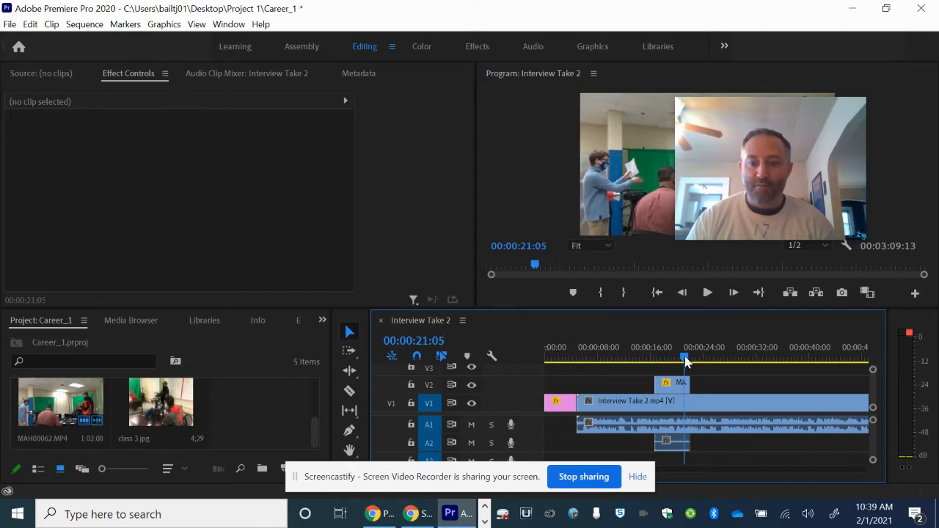
pyautogui.click(472, 444)
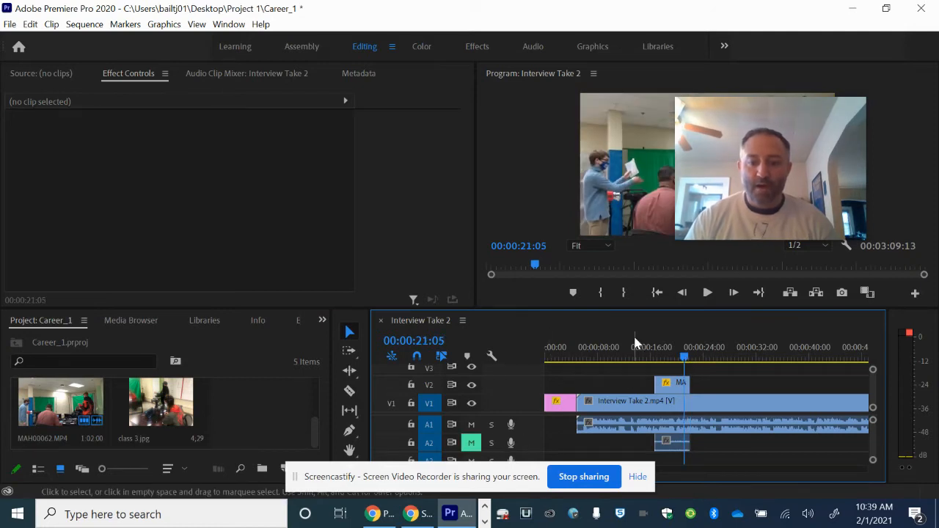
pyautogui.click(687, 360)
# Place class 3.jpg on track V2 directly after the MAH00062.MP4 clip and move the playhead over it to 00:00:22:22
pyautogui.click(168, 402)
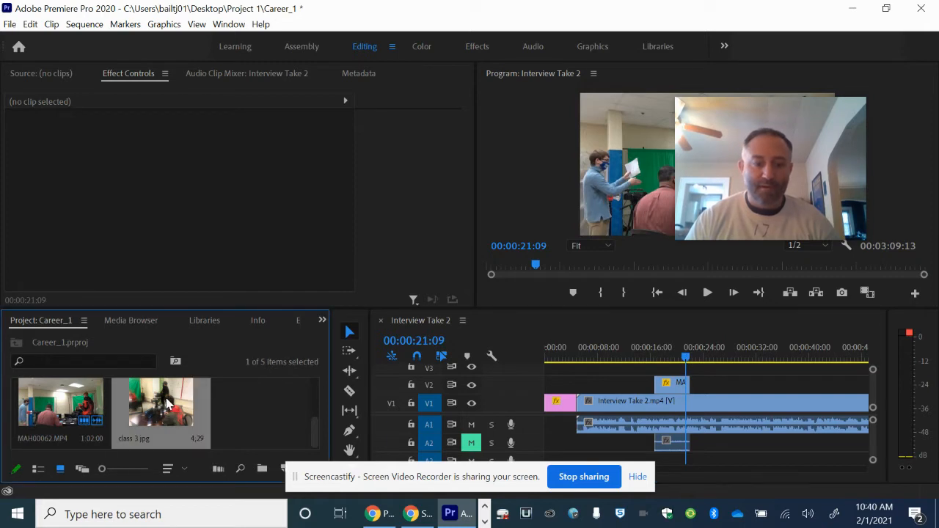
pyautogui.moveTo(271, 417); pyautogui.dragTo(706, 392)
pyautogui.moveTo(687, 358); pyautogui.dragTo(695, 357)
pyautogui.moveTo(752, 184); pyautogui.dragTo(196, 321)
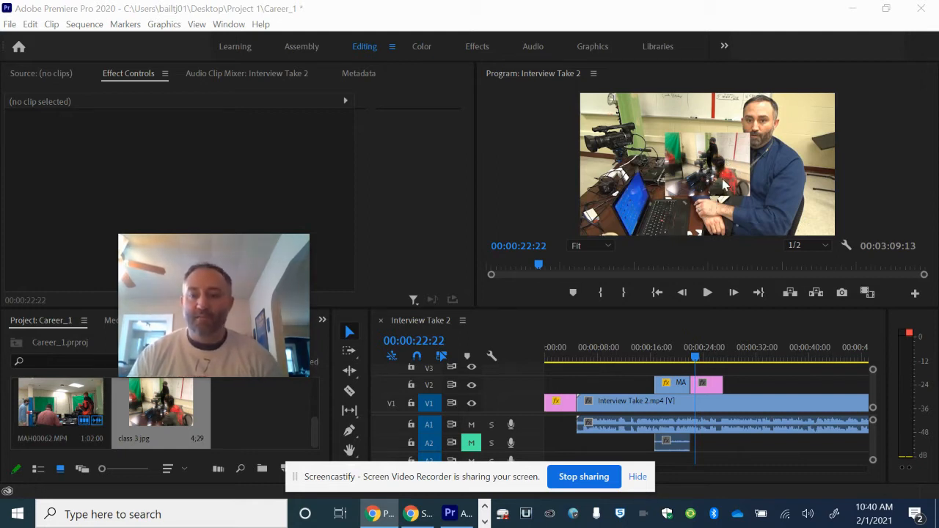
pyautogui.moveTo(276, 275)
pyautogui.moveTo(274, 270); pyautogui.dragTo(508, 167)
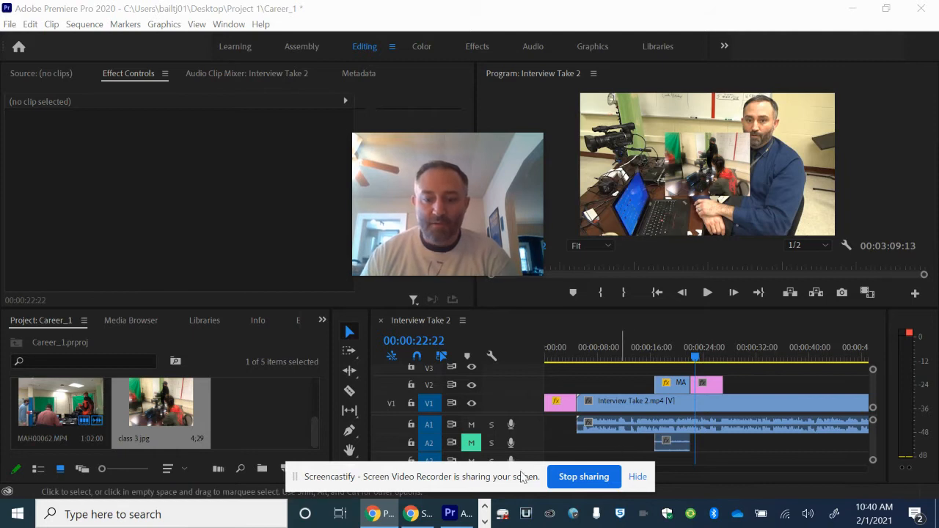
pyautogui.moveTo(523, 474); pyautogui.dragTo(226, 303)
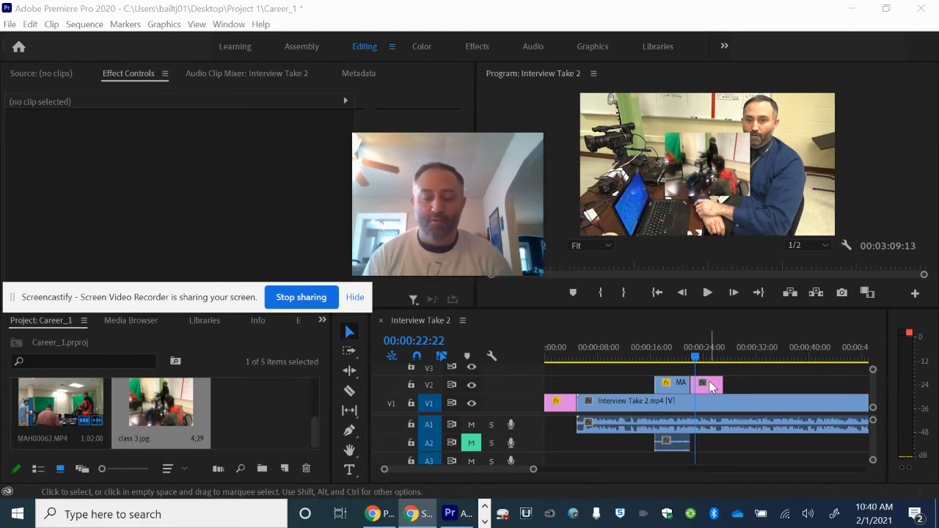
# Try extending the end of the class 3.jpg clip to a duration of about 00:00:07:28, and undo the trim
pyautogui.moveTo(379, 472); pyautogui.dragTo(451, 470)
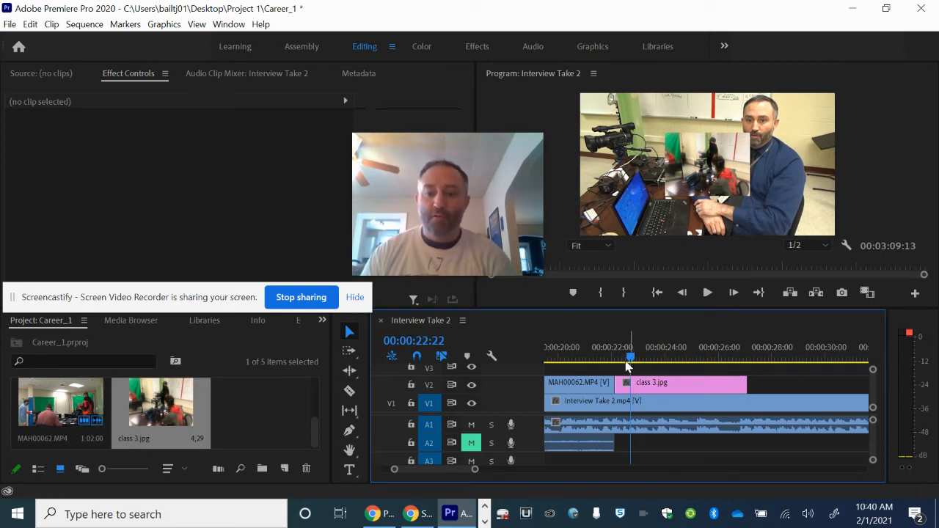
pyautogui.click(741, 383)
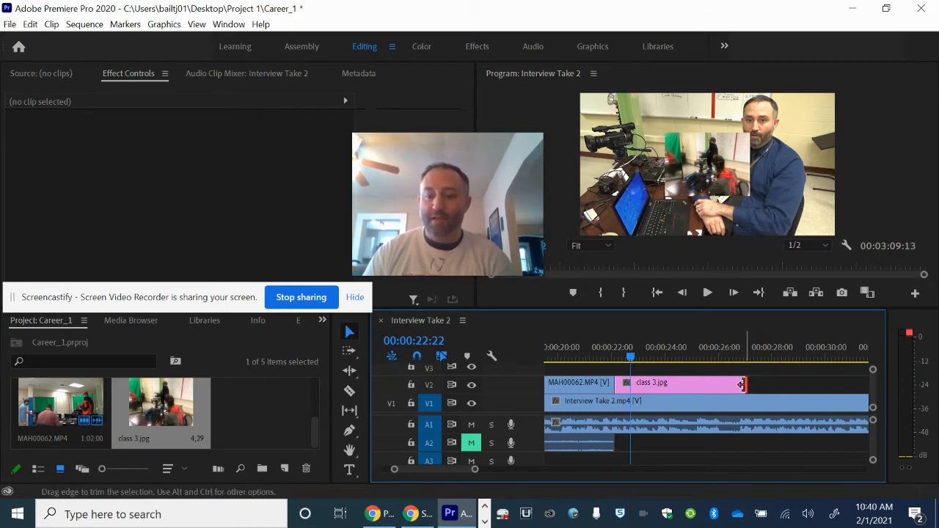
pyautogui.moveTo(741, 384); pyautogui.dragTo(820, 384)
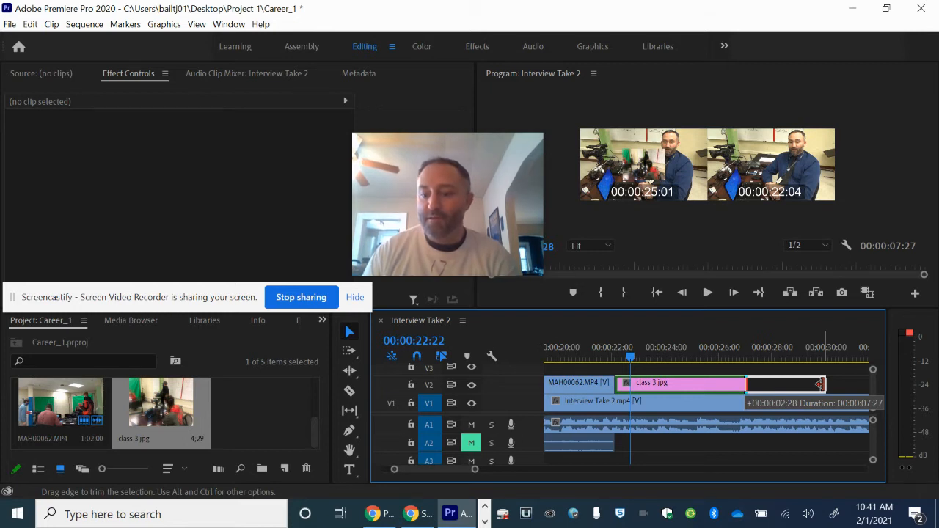
pyautogui.moveTo(819, 384); pyautogui.dragTo(820, 384)
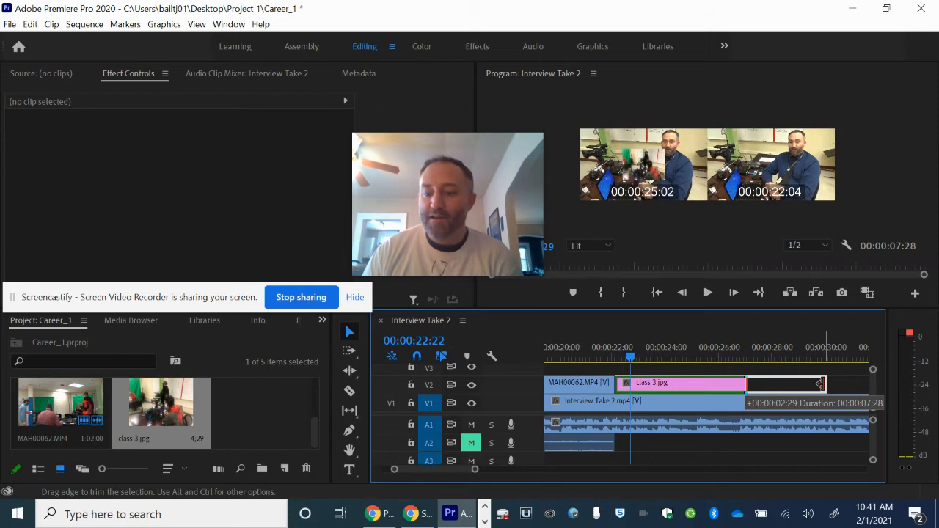
pyautogui.moveTo(819, 384); pyautogui.dragTo(820, 385)
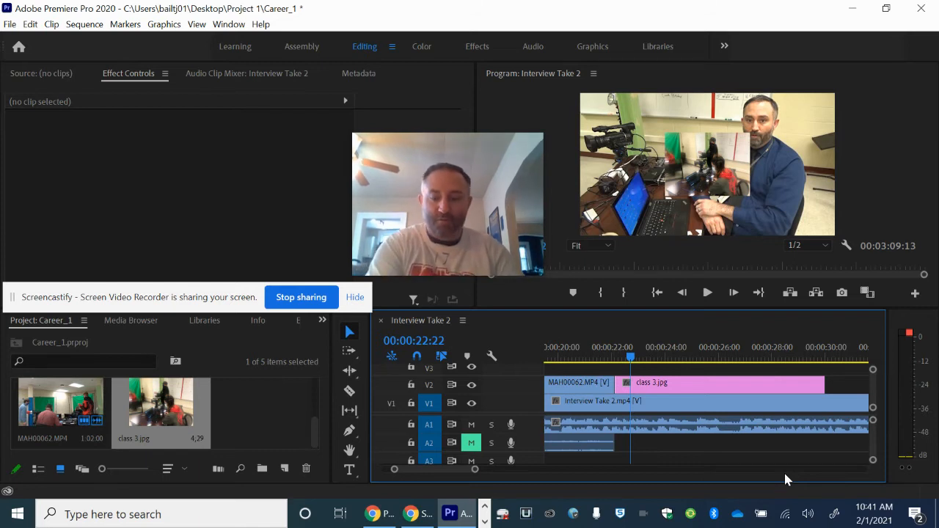
pyautogui.hotkey('ctrl', 'z')
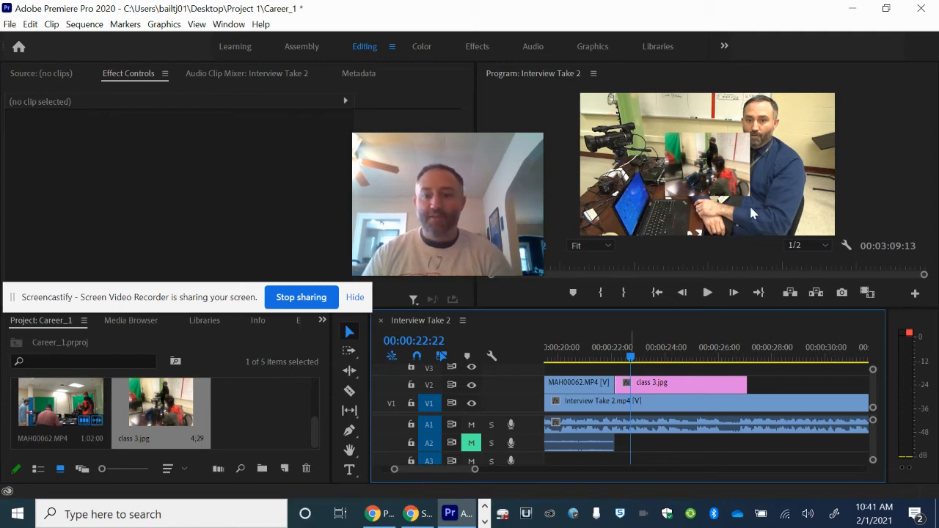
# Set the class 3.jpg timeline clip's scale to 303 and its vertical position to 643
pyautogui.moveTo(171, 291); pyautogui.dragTo(610, 11)
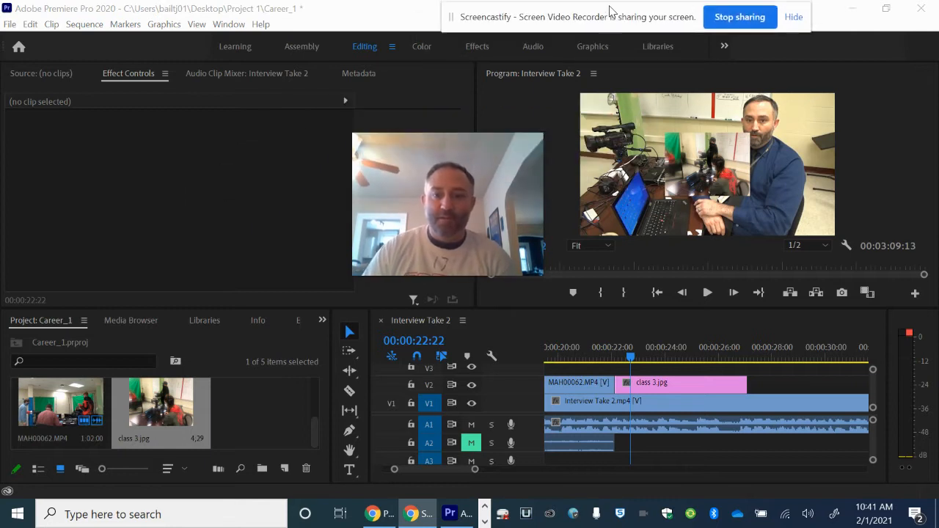
pyautogui.click(672, 384)
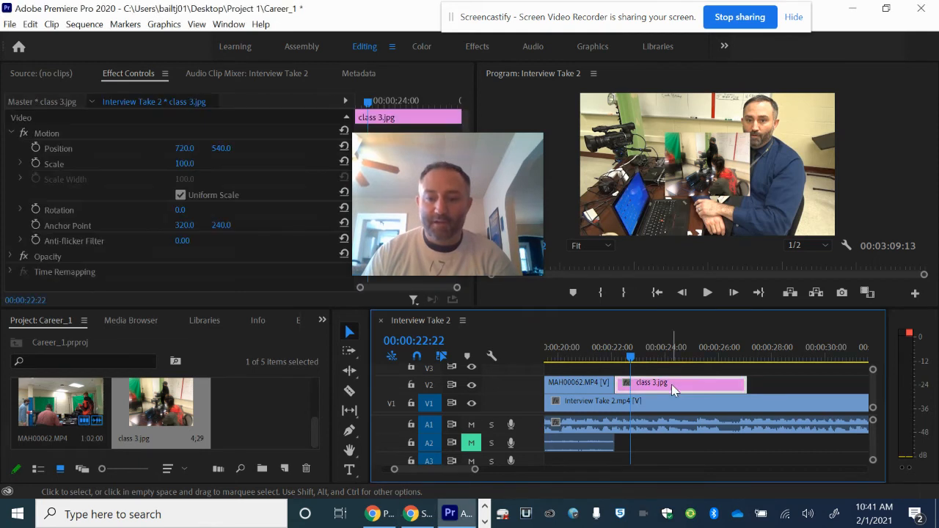
pyautogui.moveTo(476, 178); pyautogui.dragTo(834, 196)
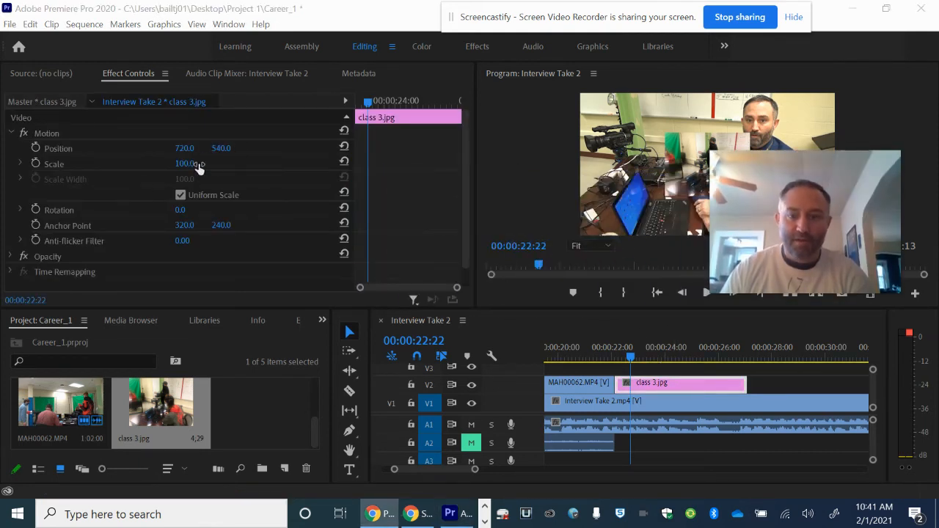
pyautogui.moveTo(763, 226)
pyautogui.moveTo(764, 219); pyautogui.dragTo(304, 386)
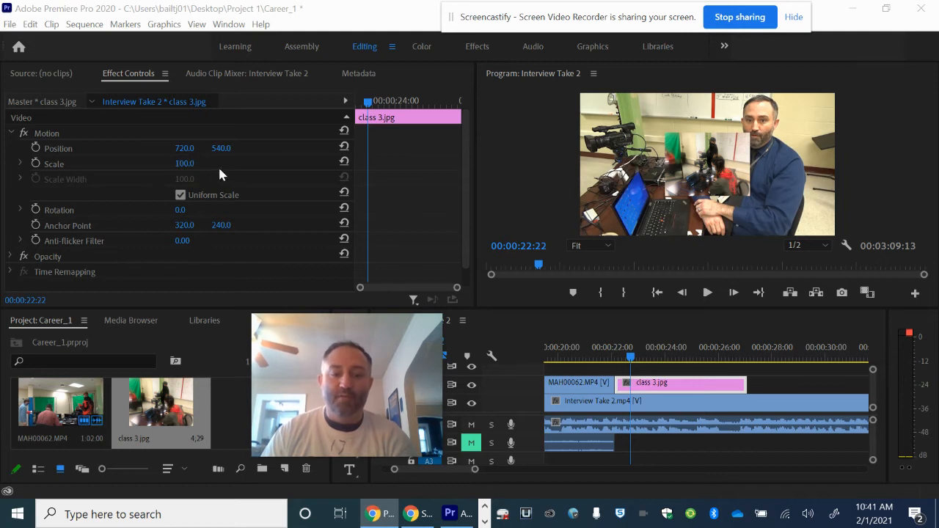
pyautogui.moveTo(186, 163); pyautogui.dragTo(369, 182)
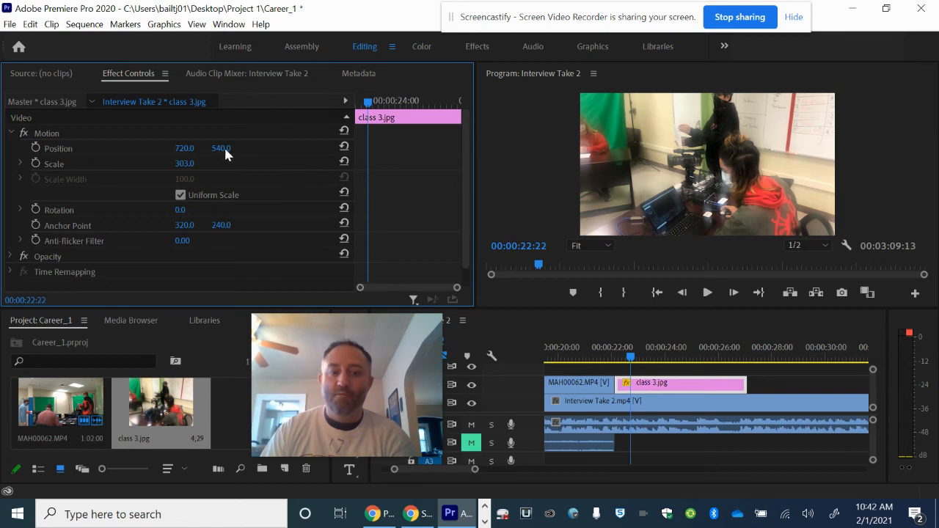
pyautogui.moveTo(213, 146); pyautogui.dragTo(280, 157)
pyautogui.moveTo(287, 154); pyautogui.dragTo(293, 159)
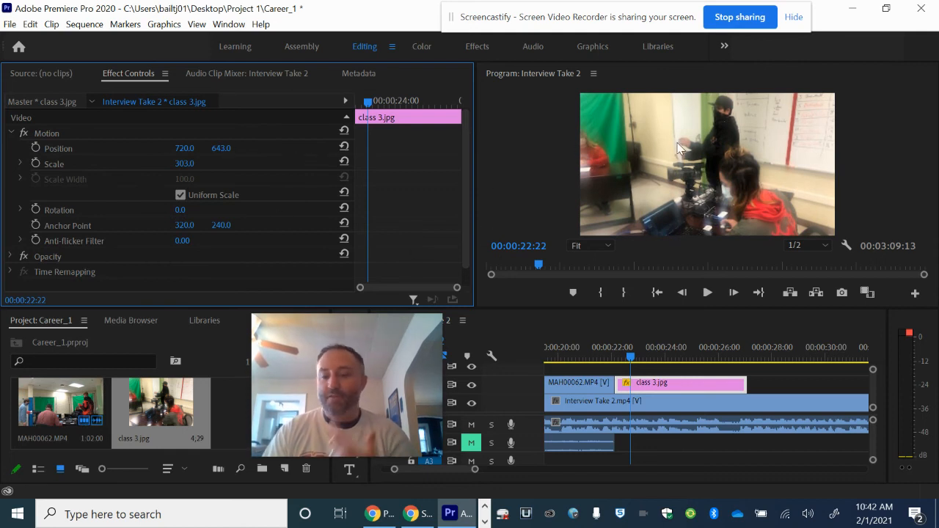